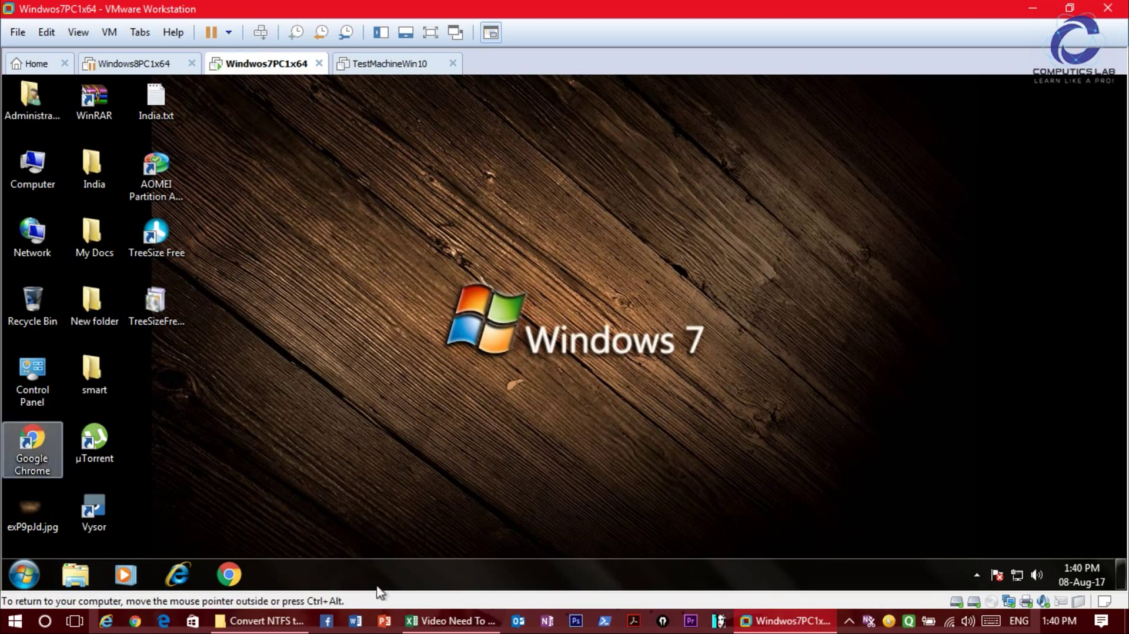
pyautogui.click(888, 623)
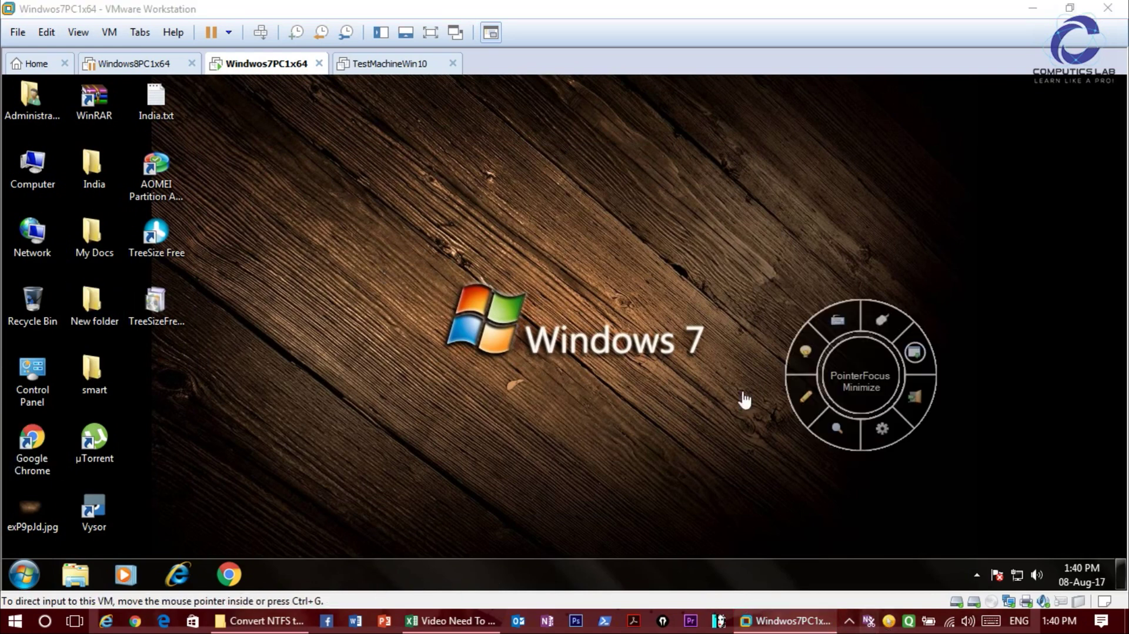
pyautogui.click(916, 351)
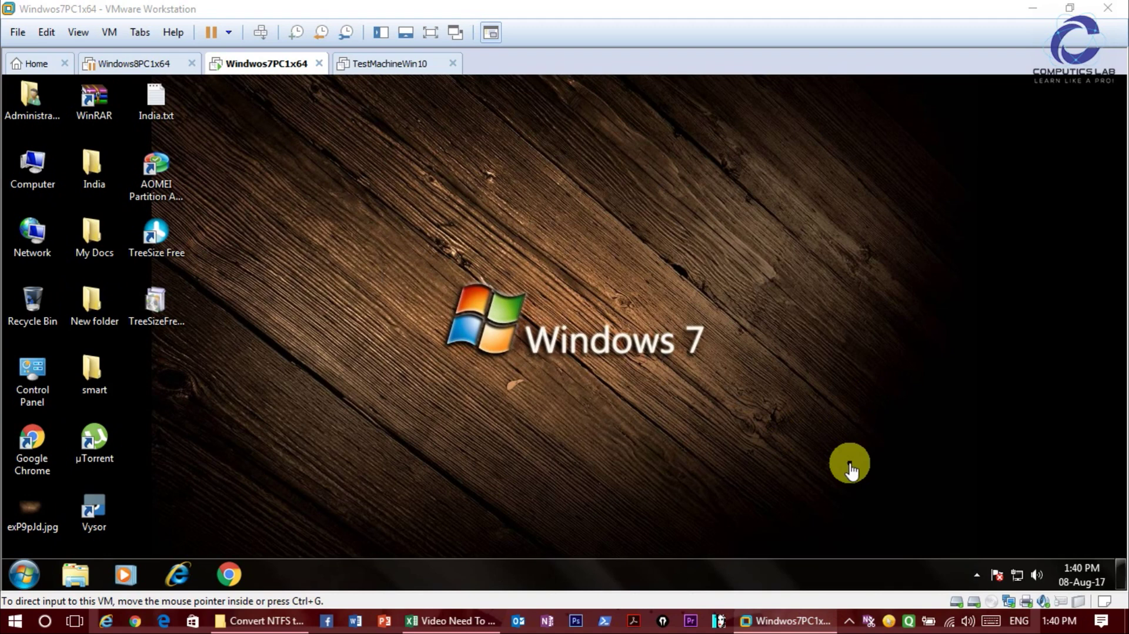
# Open the Computer window and select DRIVE_2 (D:) to check its file system.
pyautogui.click(19, 169)
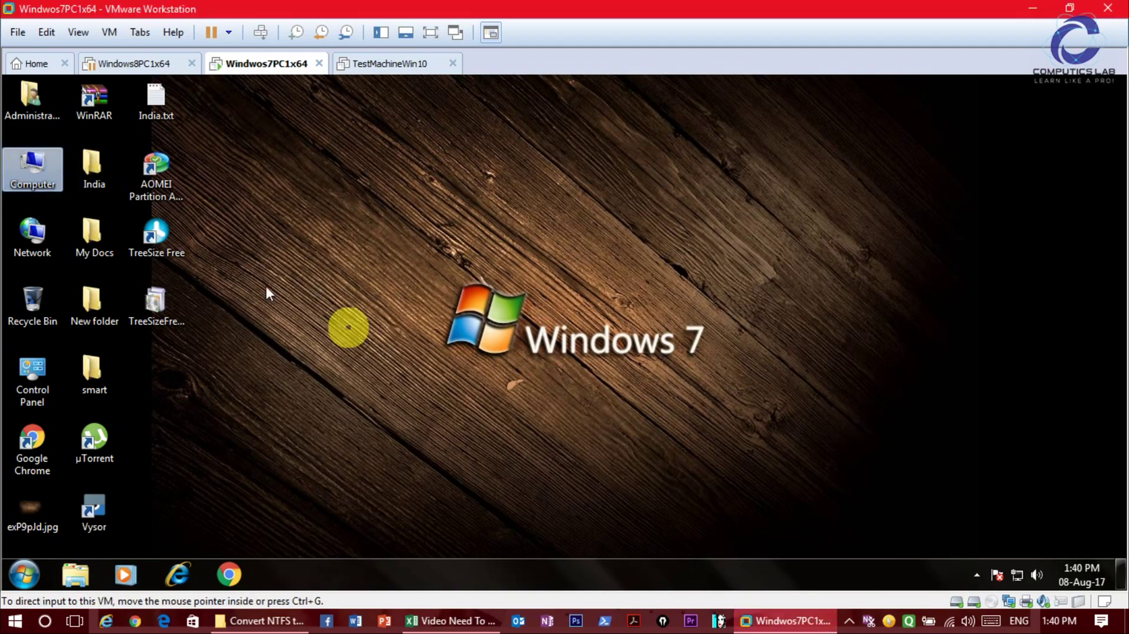
pyautogui.click(38, 169)
pyautogui.doubleClick(37, 170)
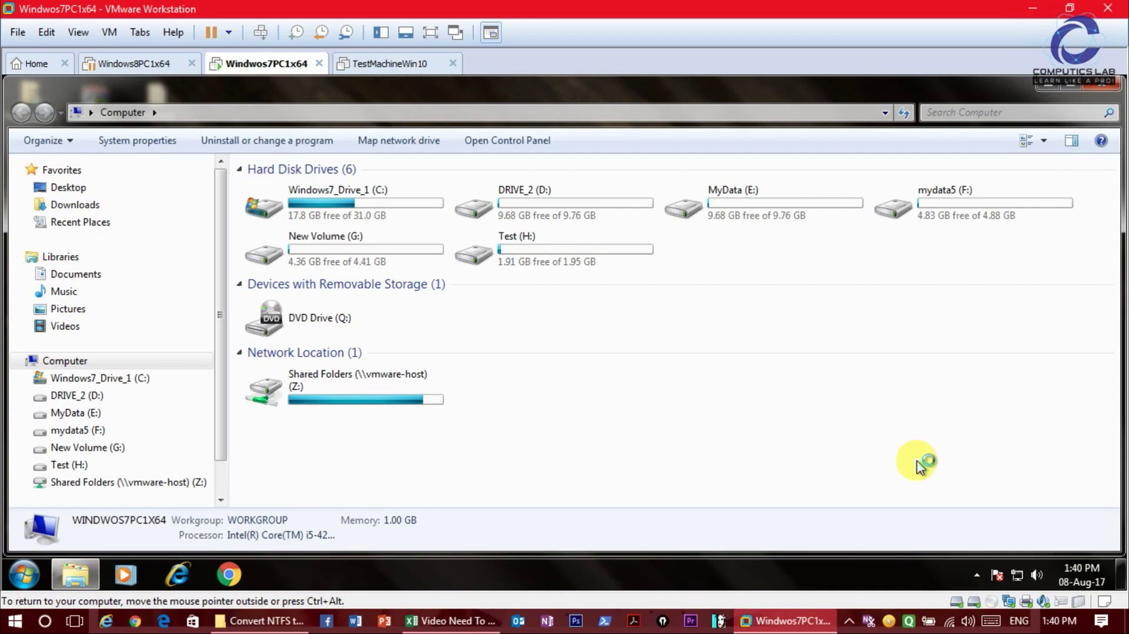
pyautogui.click(565, 215)
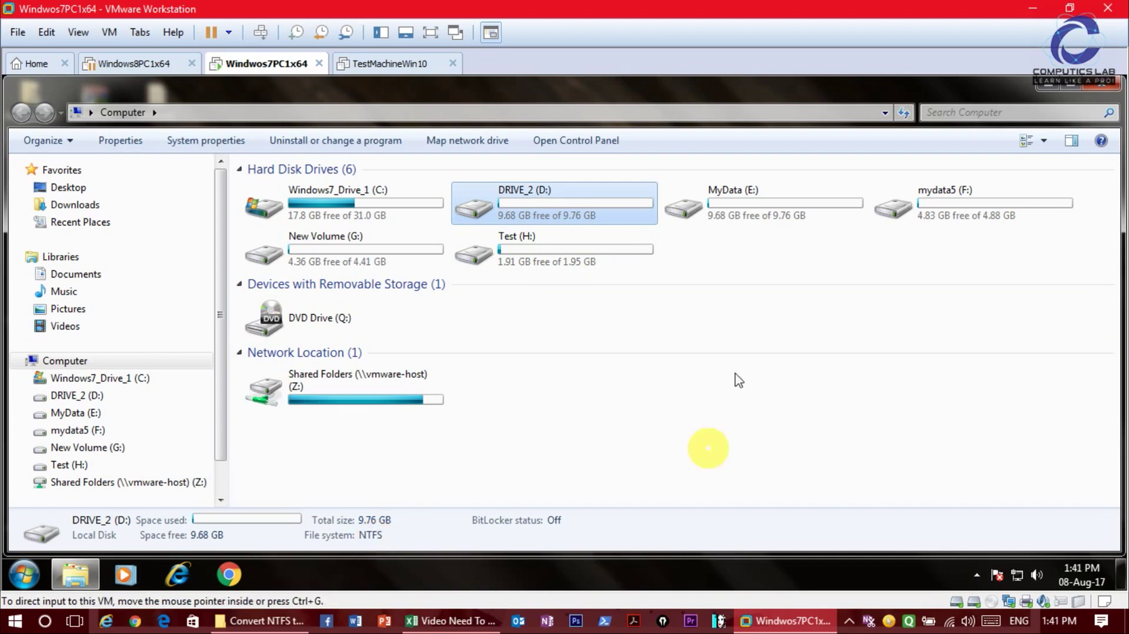
# Open DRIVE_2 (D:) and select all its contents for review, returning to the drive list with DRIVE_2 (D:) selected.
pyautogui.doubleClick(615, 214)
pyautogui.moveTo(1024, 377); pyautogui.dragTo(234, 134)
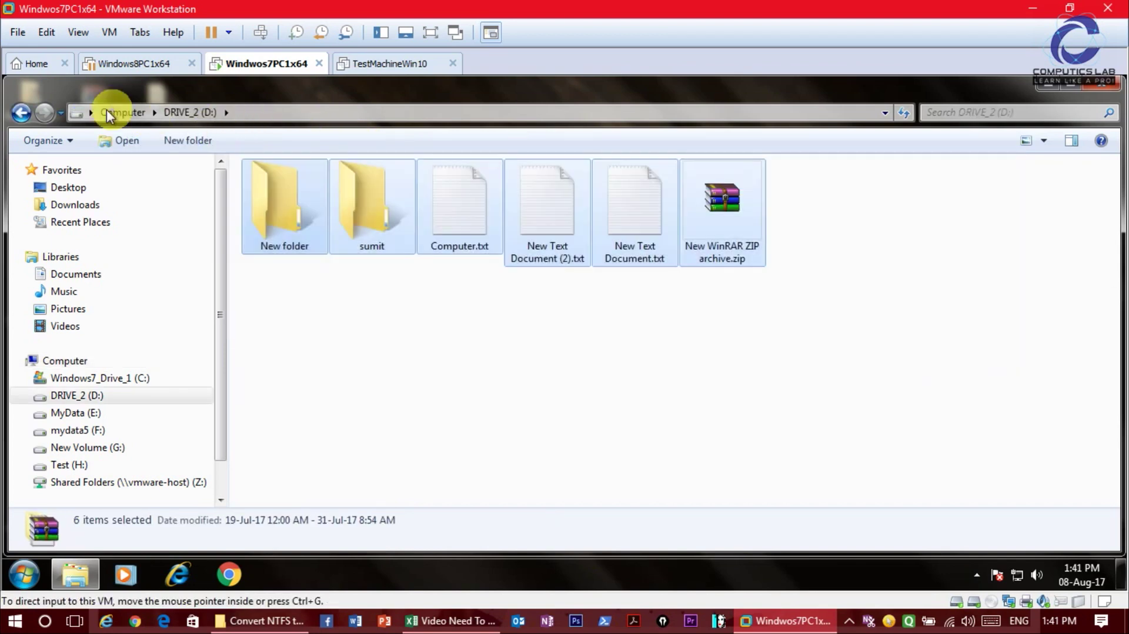
pyautogui.click(101, 112)
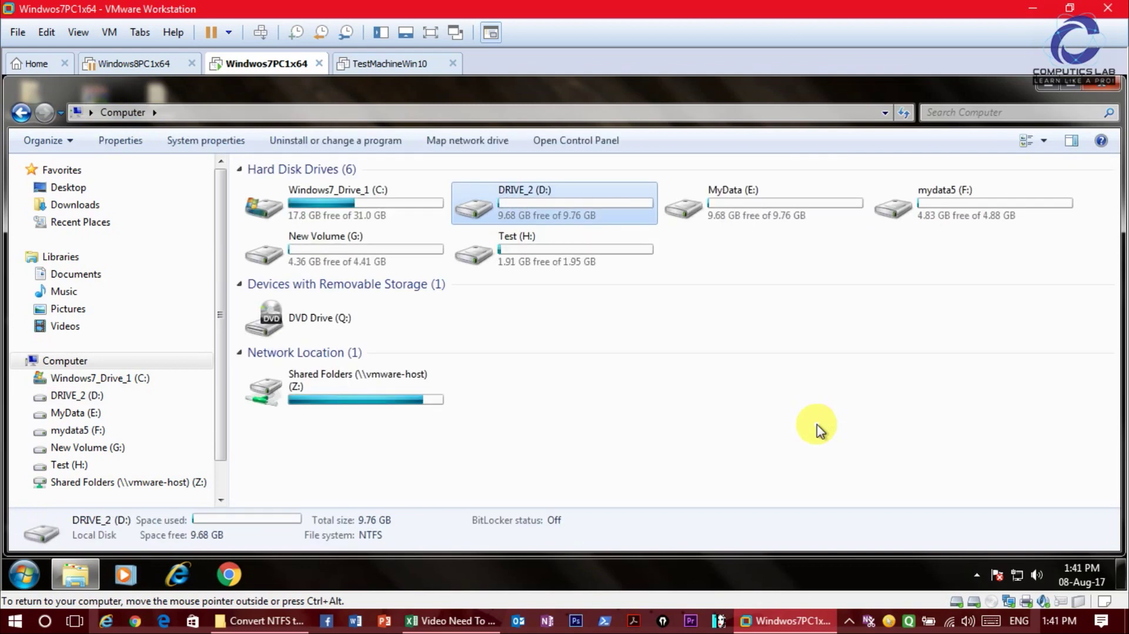
pyautogui.click(820, 431)
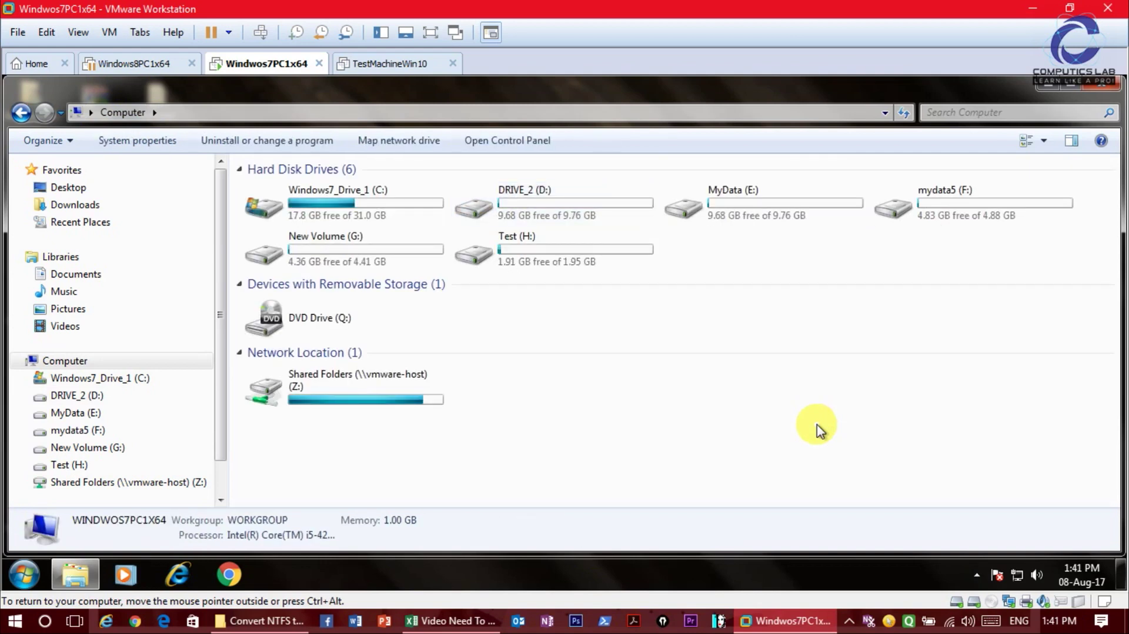
pyautogui.click(612, 219)
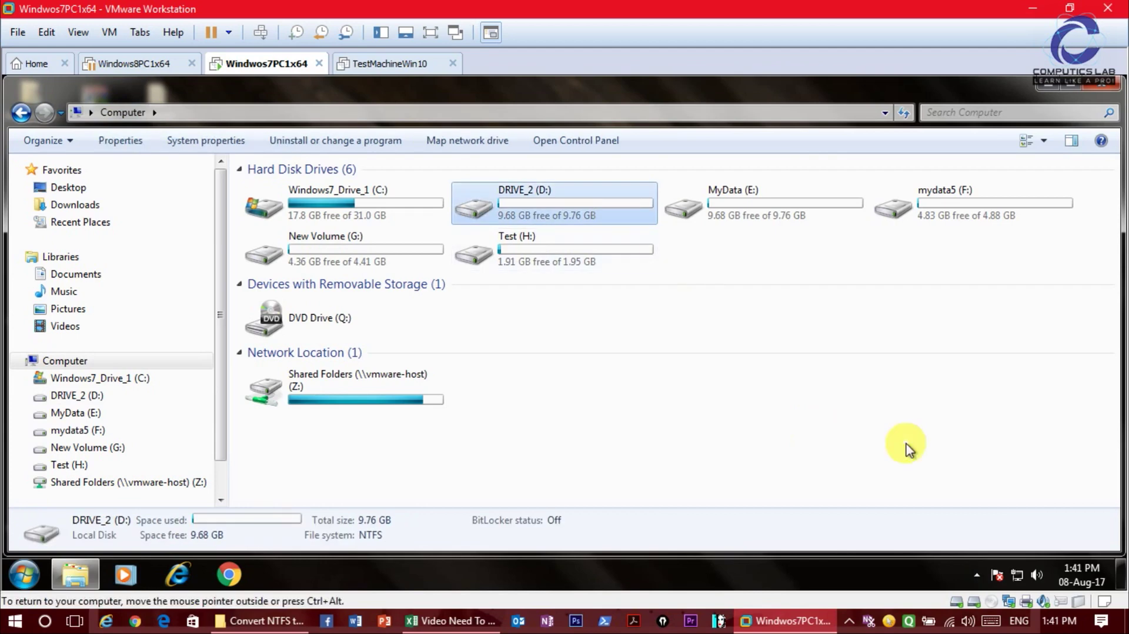
# Open a Command Prompt by running cmd and move its window below the hard disk drive list.
pyautogui.click(23, 574)
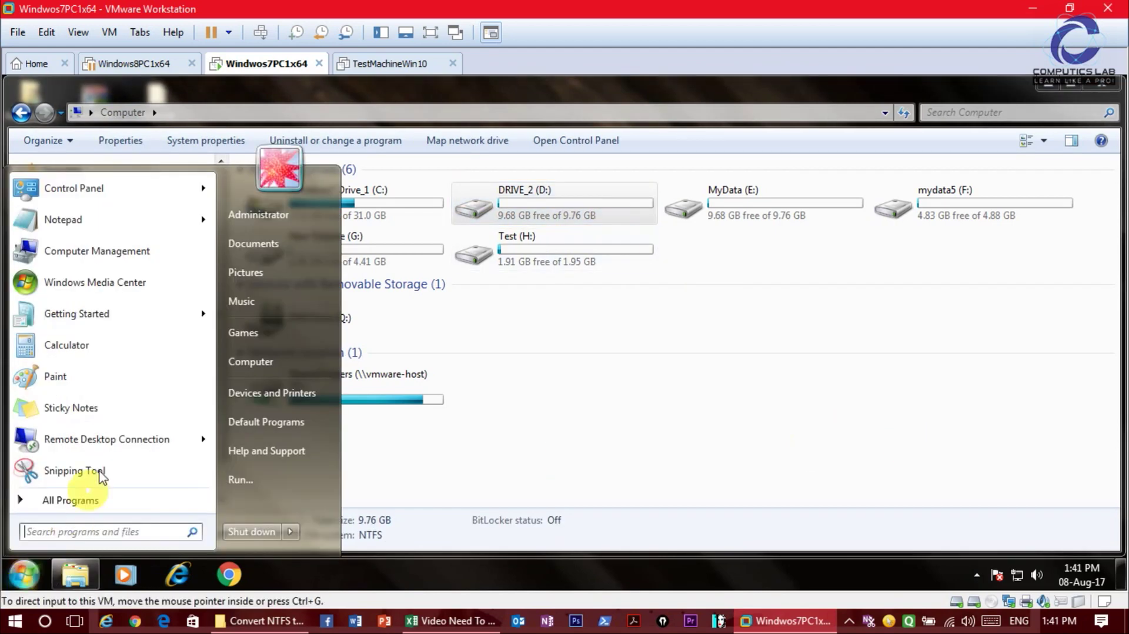
pyautogui.click(241, 479)
pyautogui.write('cmd')
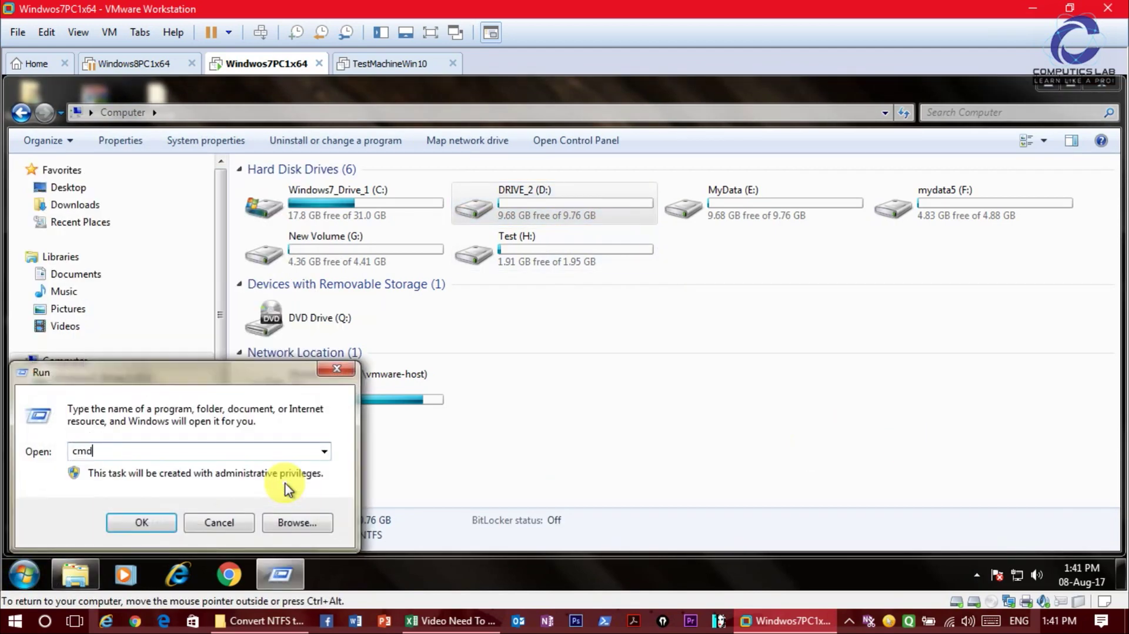
pyautogui.press('Return')
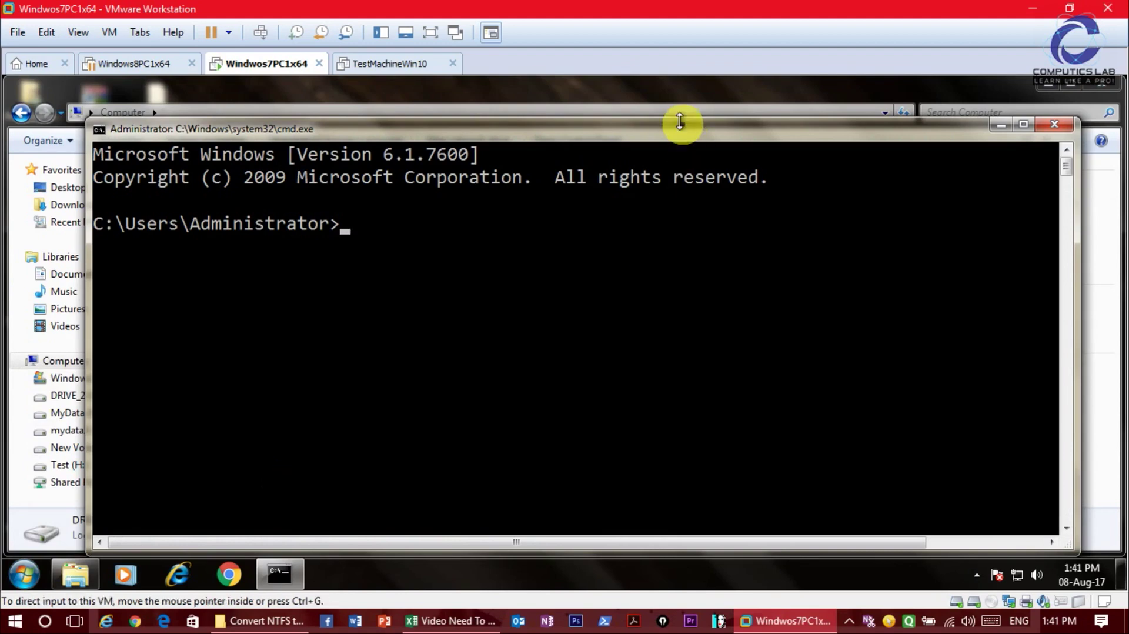
pyautogui.moveTo(676, 132); pyautogui.dragTo(722, 301)
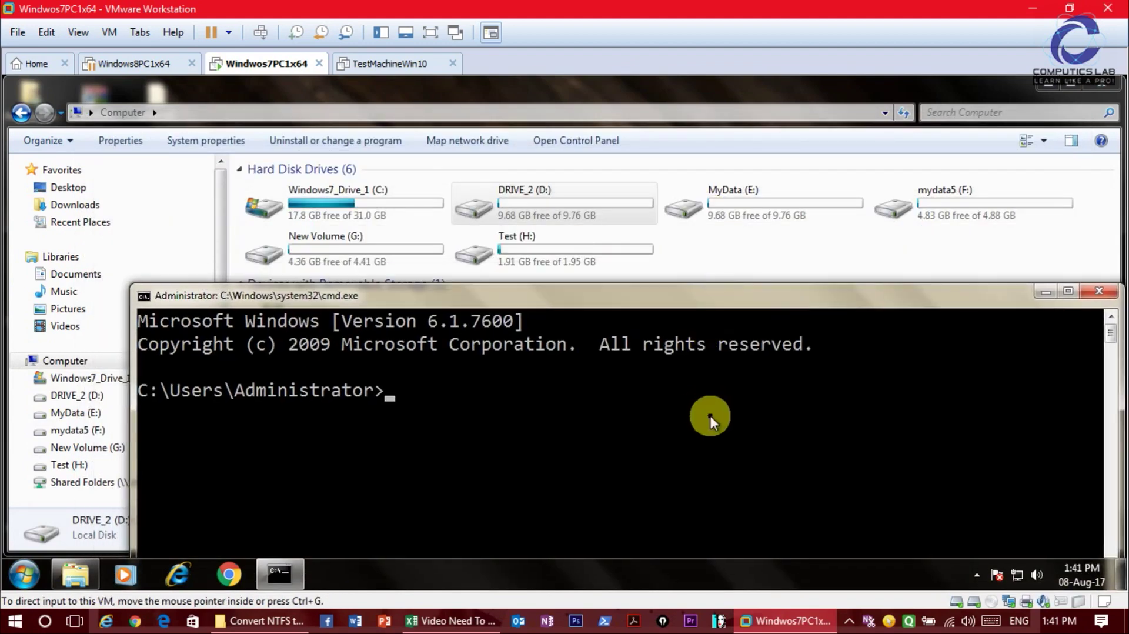
# Try to convert drive D: to FAT32 by executing the command "convert d: /fs:fat32".
pyautogui.write('convert ')
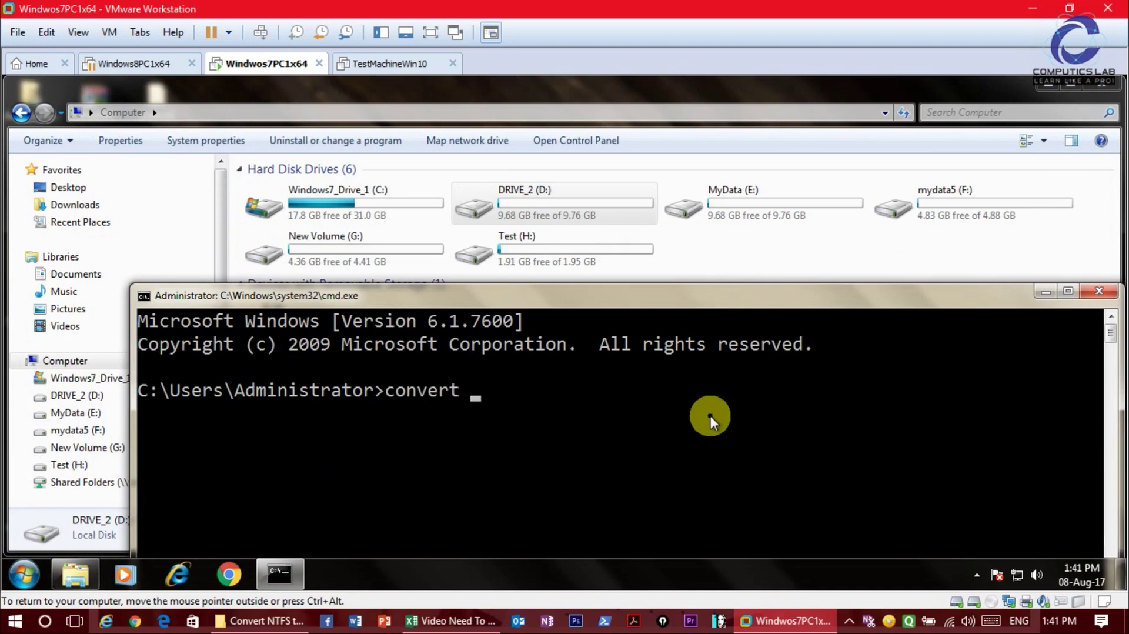
pyautogui.write('d: ')
pyautogui.write('/fs')
pyautogui.write(':ntfs')
pyautogui.press('BackSpace')
pyautogui.press('BackSpace')
pyautogui.press('BackSpace')
pyautogui.press('BackSpace')
pyautogui.write('fat32')
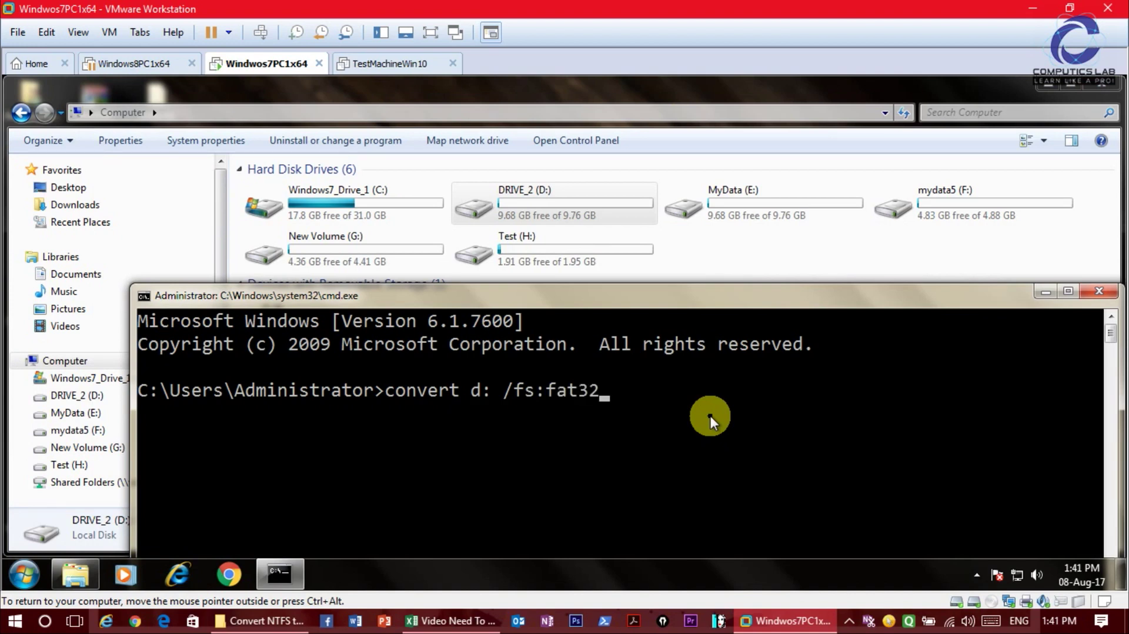
pyautogui.press('Return')
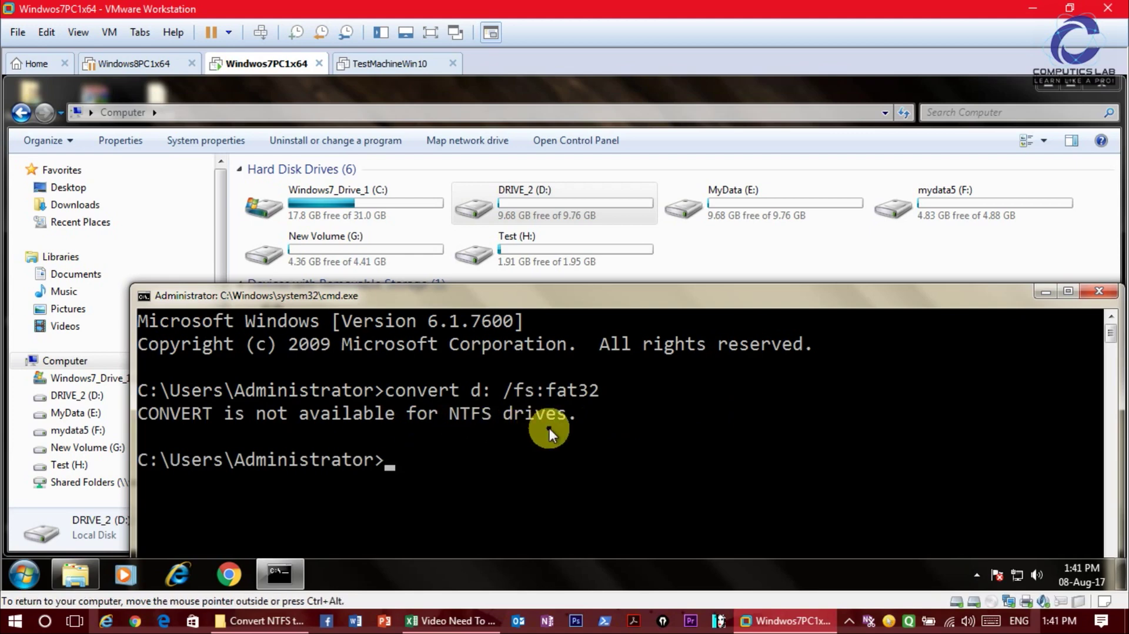
# Minimize the Command Prompt and Computer windows and launch AOMEI Partition Assistant Pro Edition 6.3 from the desktop.
pyautogui.click(1052, 291)
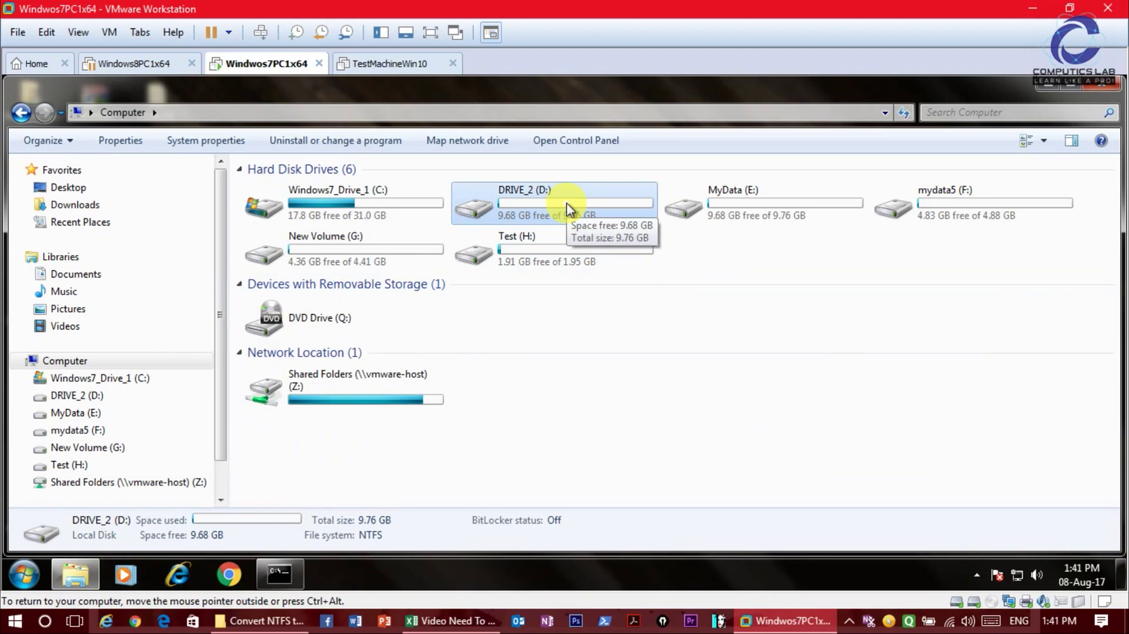
pyautogui.click(1049, 84)
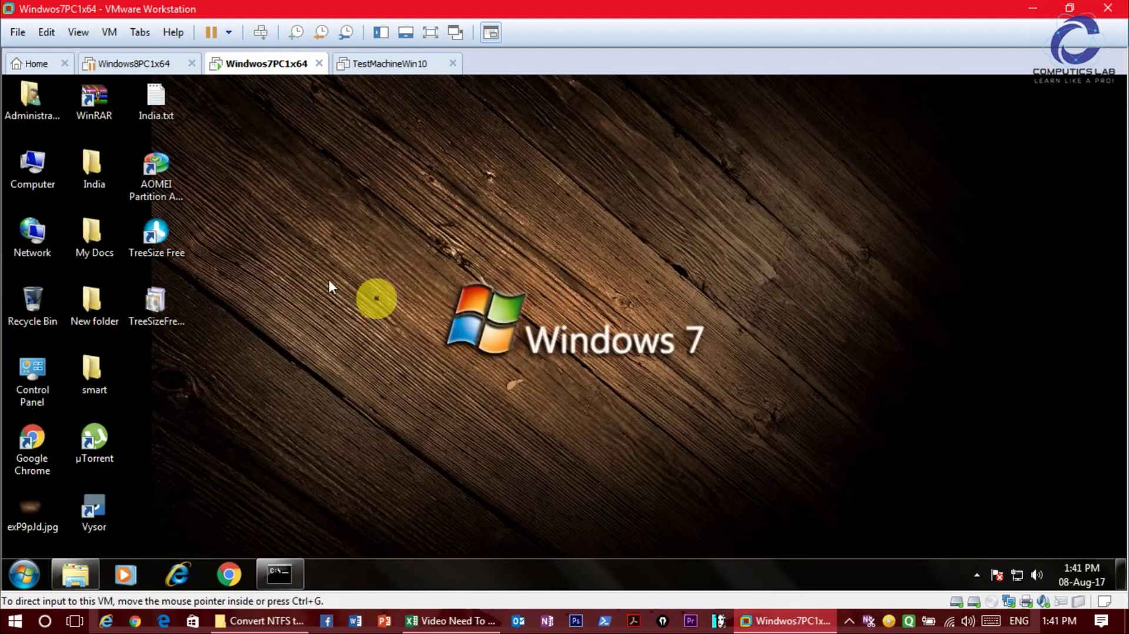
pyautogui.click(158, 195)
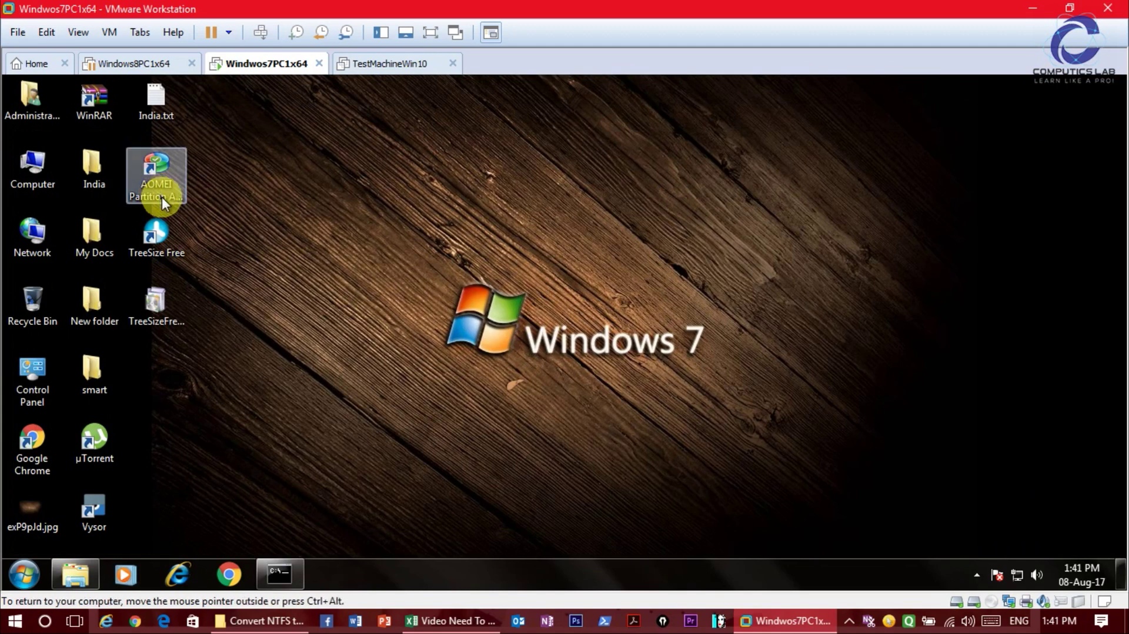
pyautogui.click(170, 189)
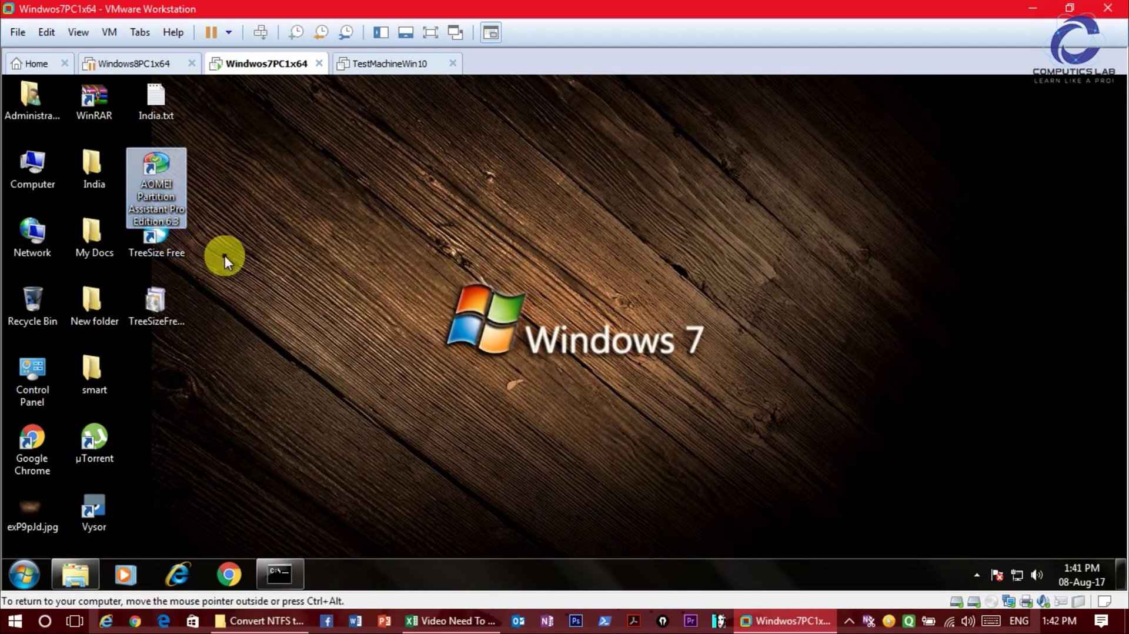
pyautogui.rightClick(163, 176)
pyautogui.click(251, 240)
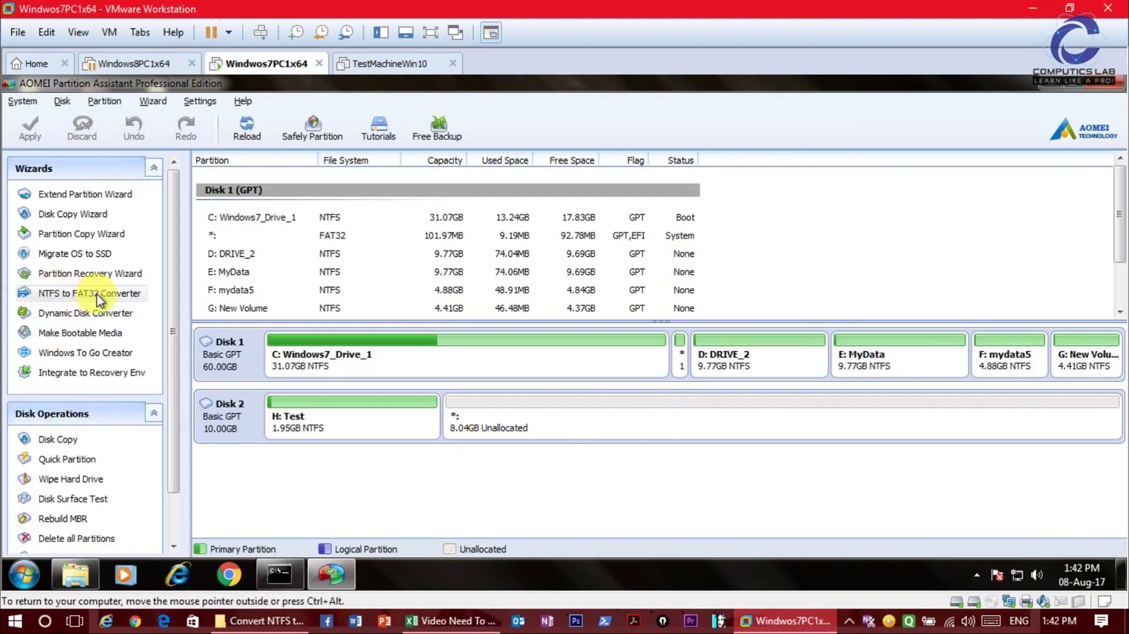
# View the About information of AOMEI Partition Assistant to check its edition and version, and close it.
pyautogui.click(65, 294)
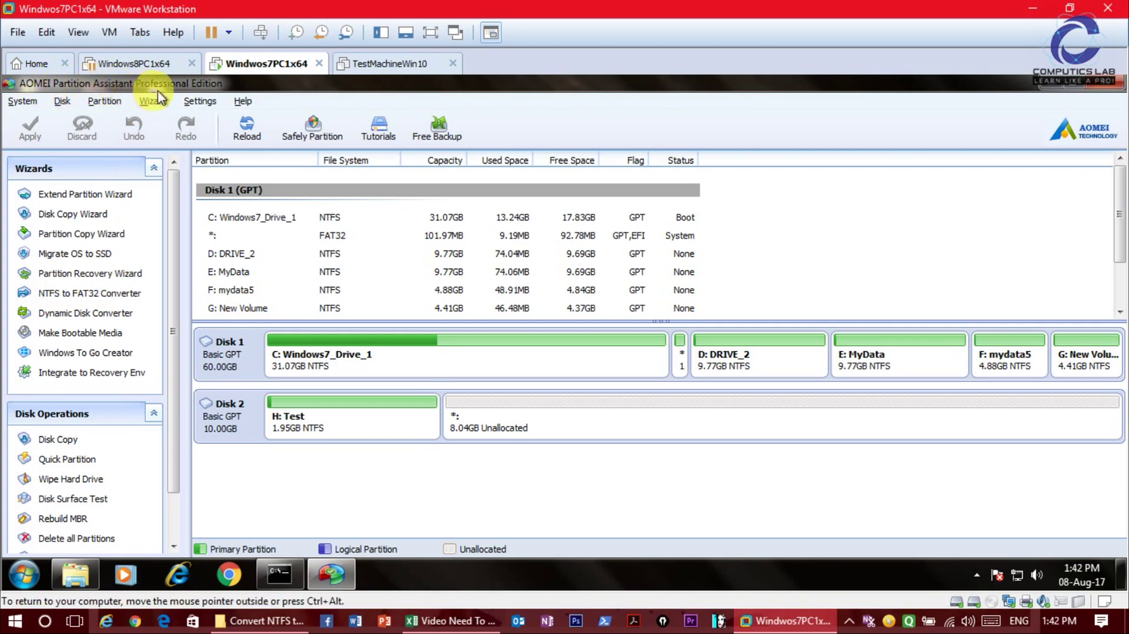
pyautogui.click(241, 102)
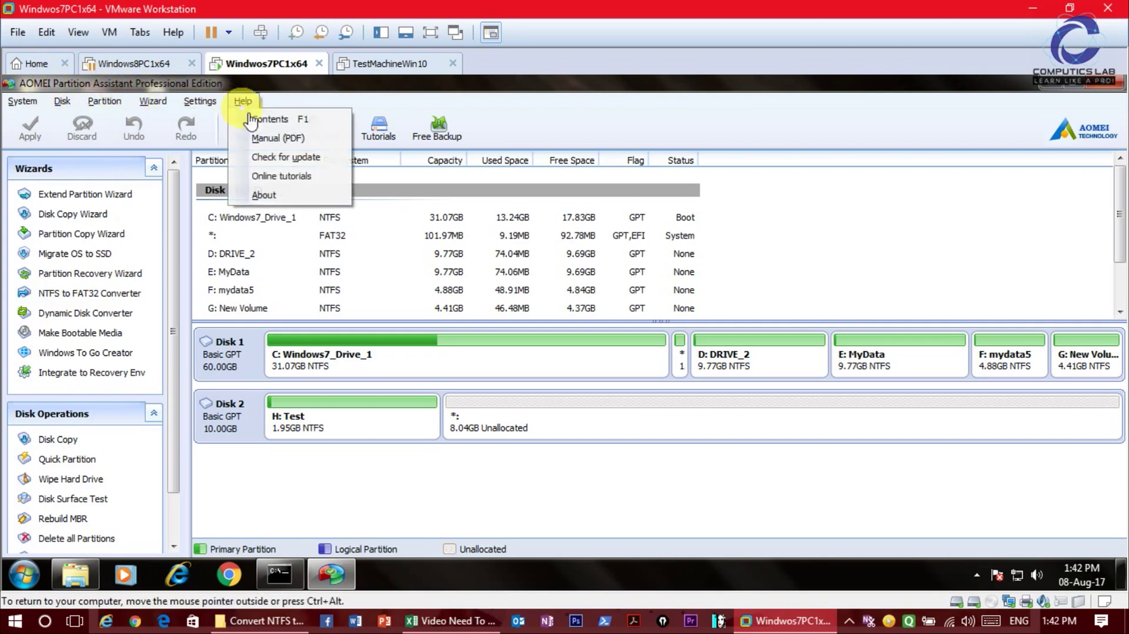
pyautogui.click(300, 197)
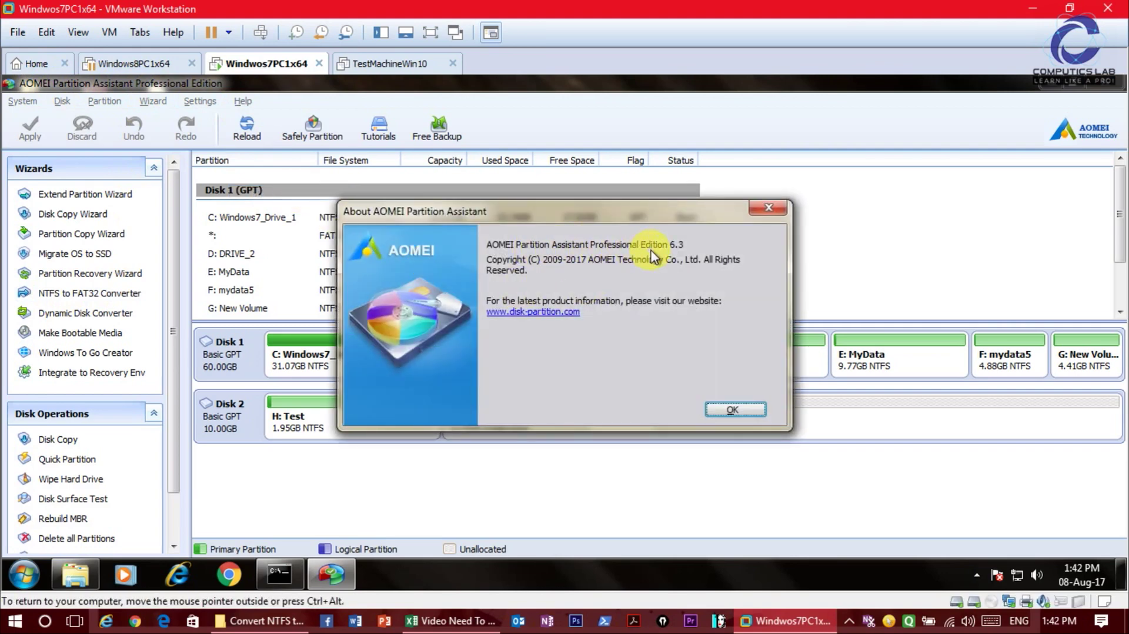
pyautogui.click(768, 207)
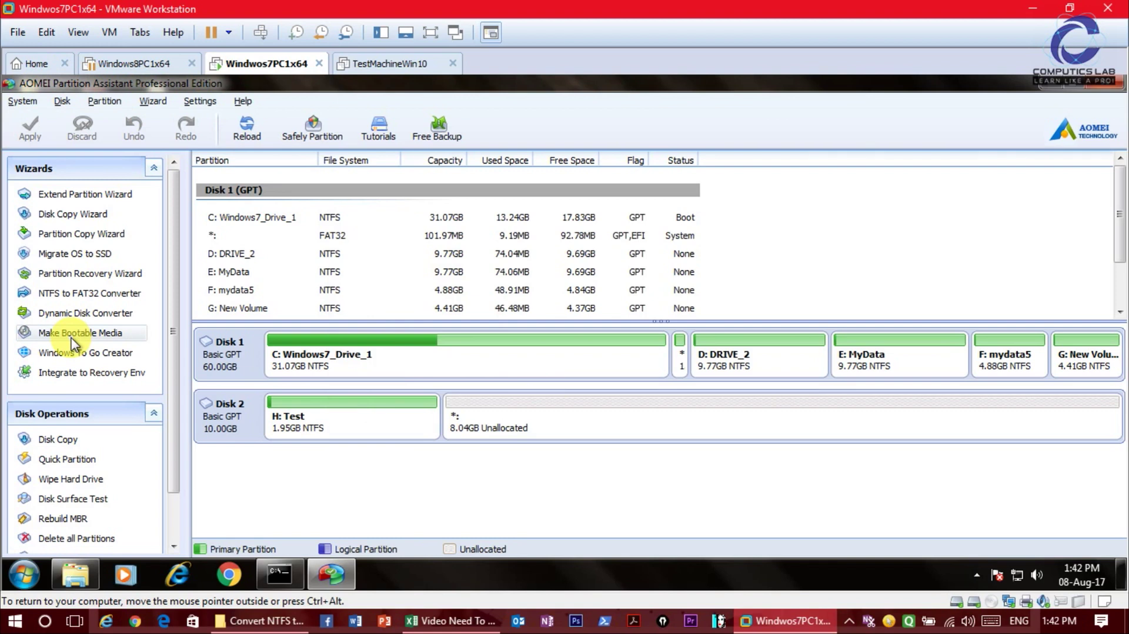
# Launch the NTFS to FAT32 Converter and place its window over the restored Computer window, keeping DRIVE_2 (D:) in view.
pyautogui.click(85, 299)
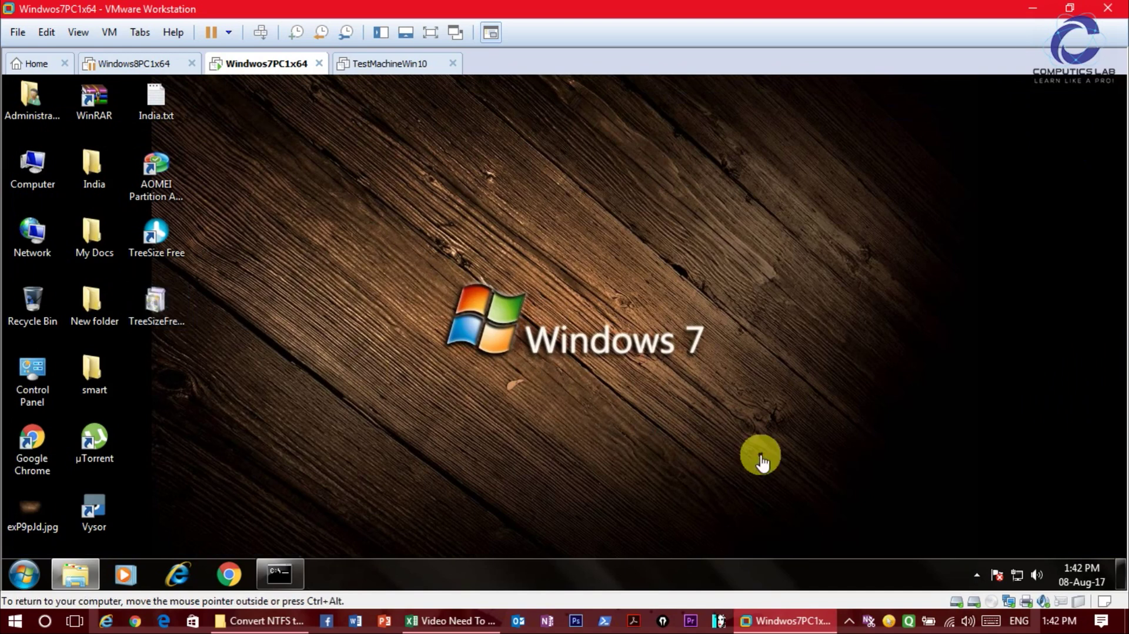
pyautogui.moveTo(568, 164); pyautogui.dragTo(601, 170)
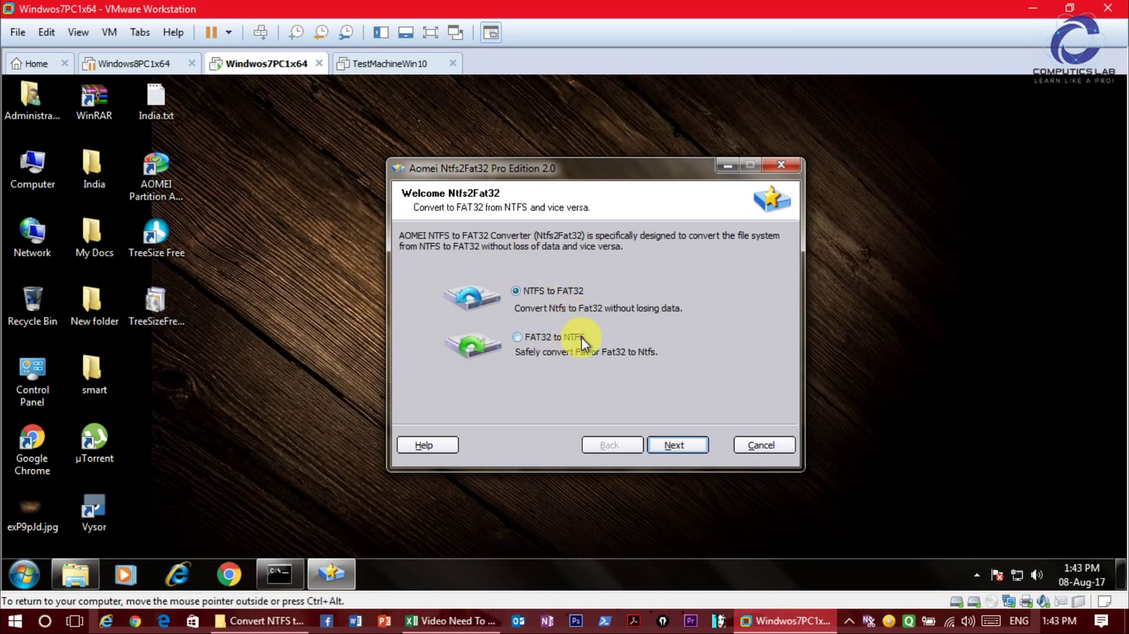
pyautogui.click(105, 571)
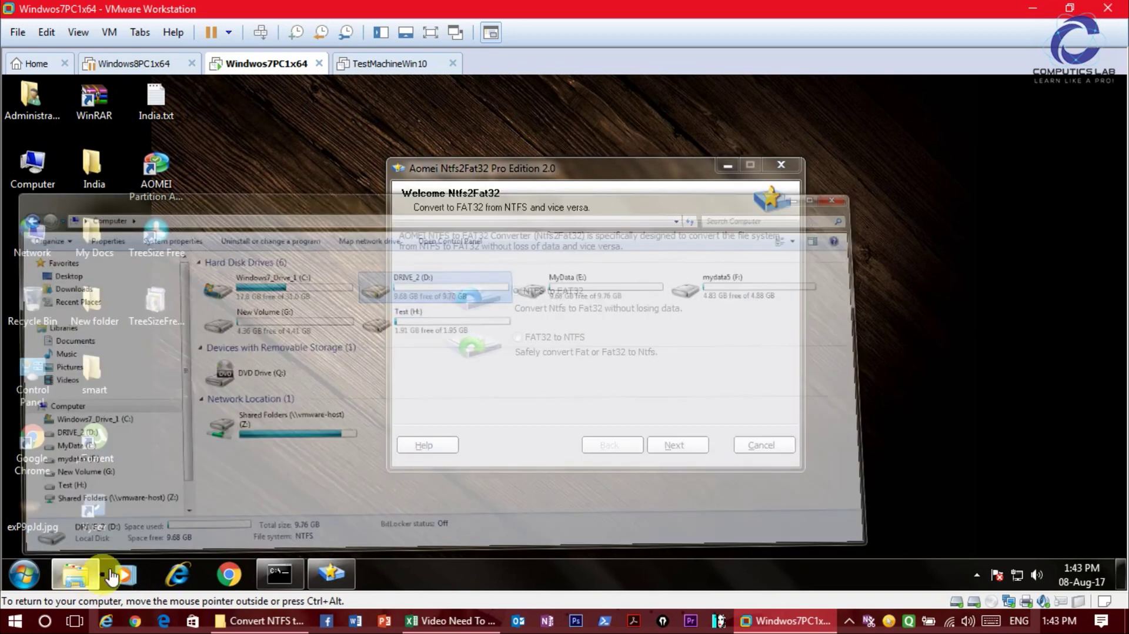
pyautogui.click(344, 569)
pyautogui.moveTo(625, 176); pyautogui.dragTo(845, 179)
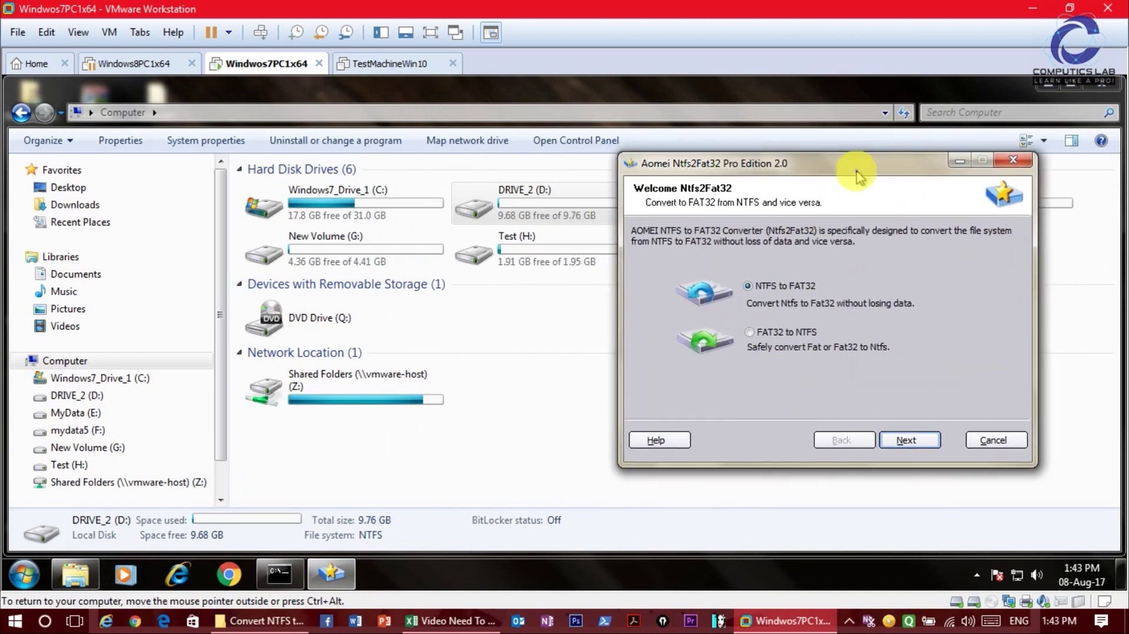
# Convert partition D: DRIVE_2 from NTFS to FAT32 with check and repair enabled, and finish the conversion wizard.
pyautogui.click(910, 440)
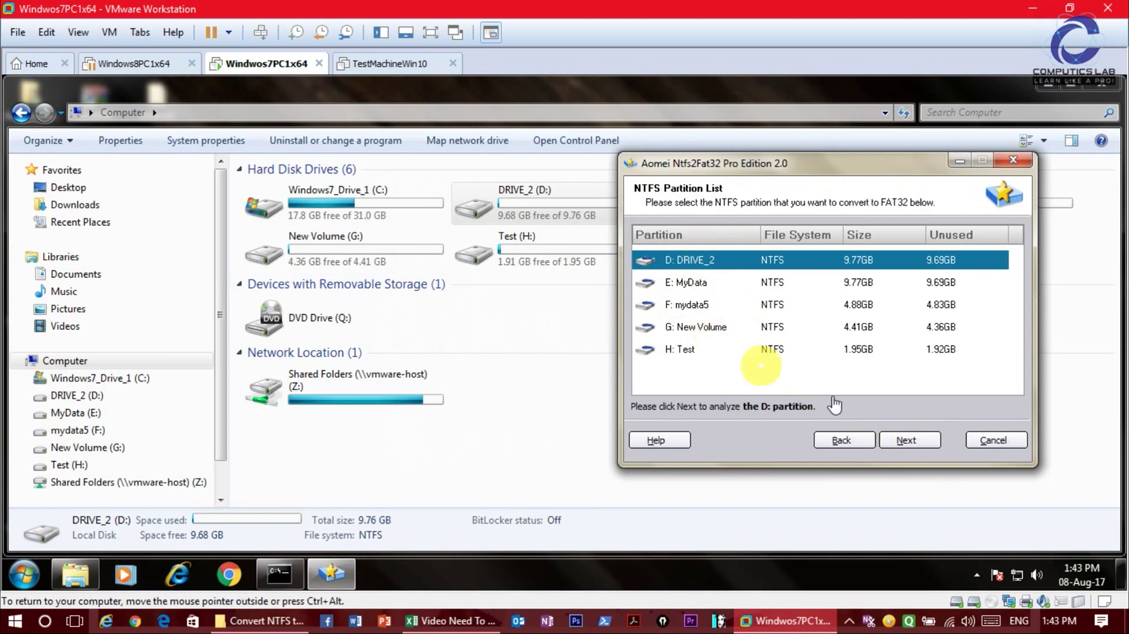
pyautogui.click(909, 444)
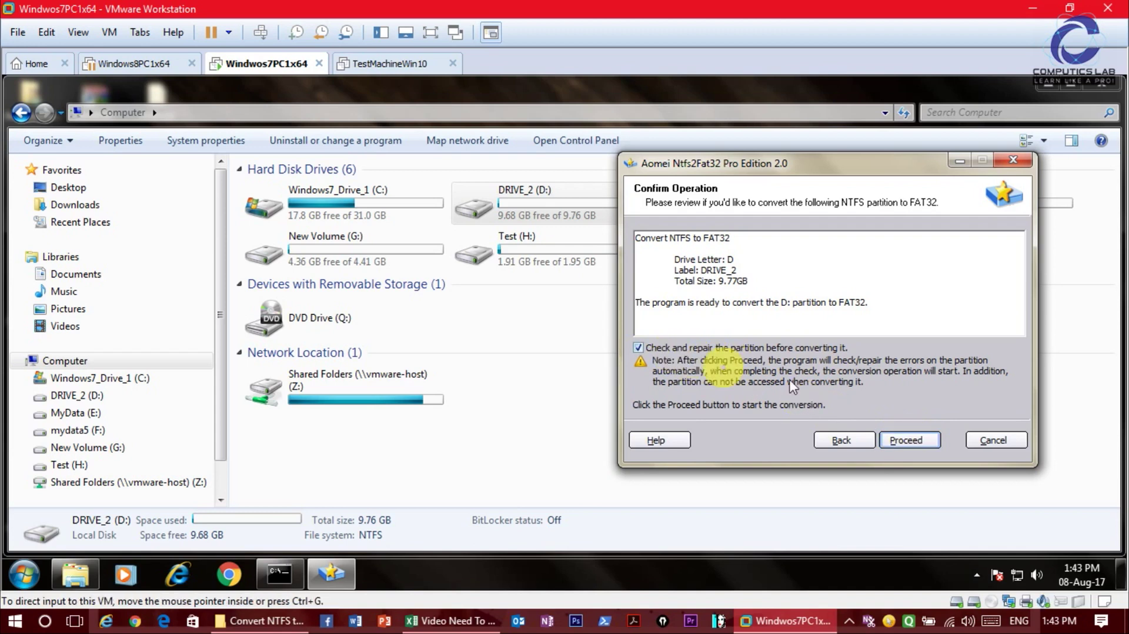
pyautogui.click(925, 442)
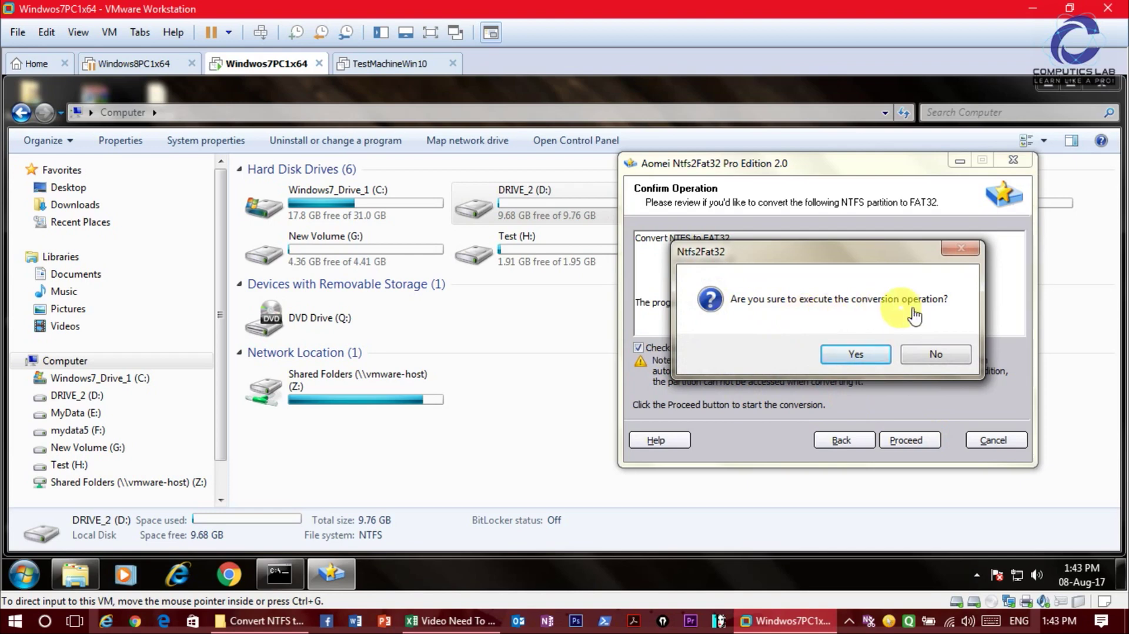
pyautogui.click(854, 357)
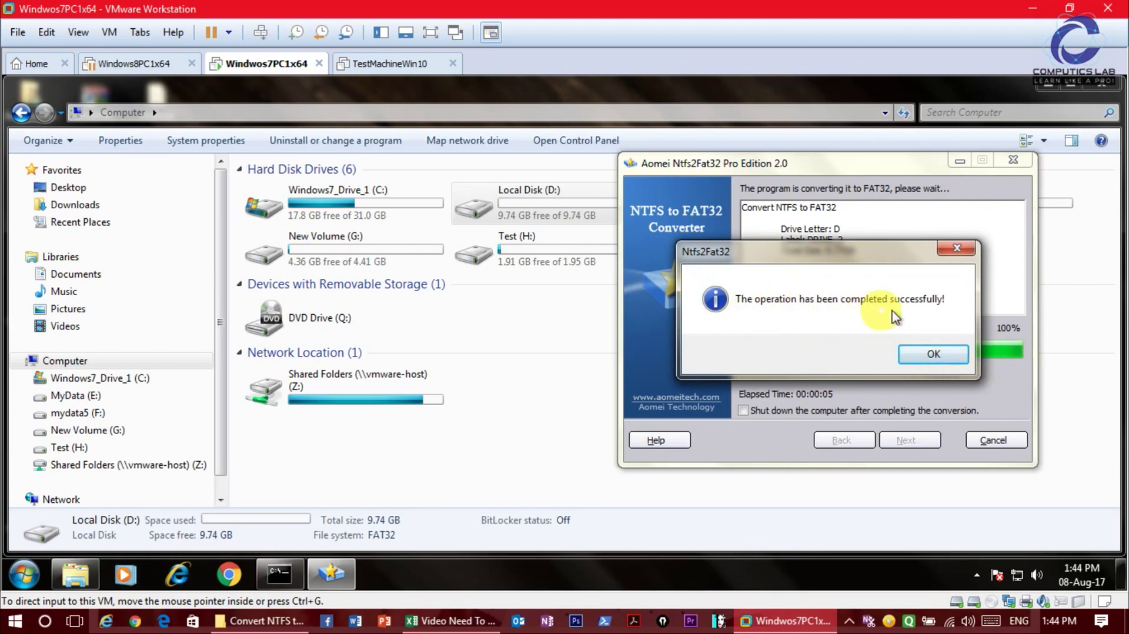
pyautogui.click(947, 356)
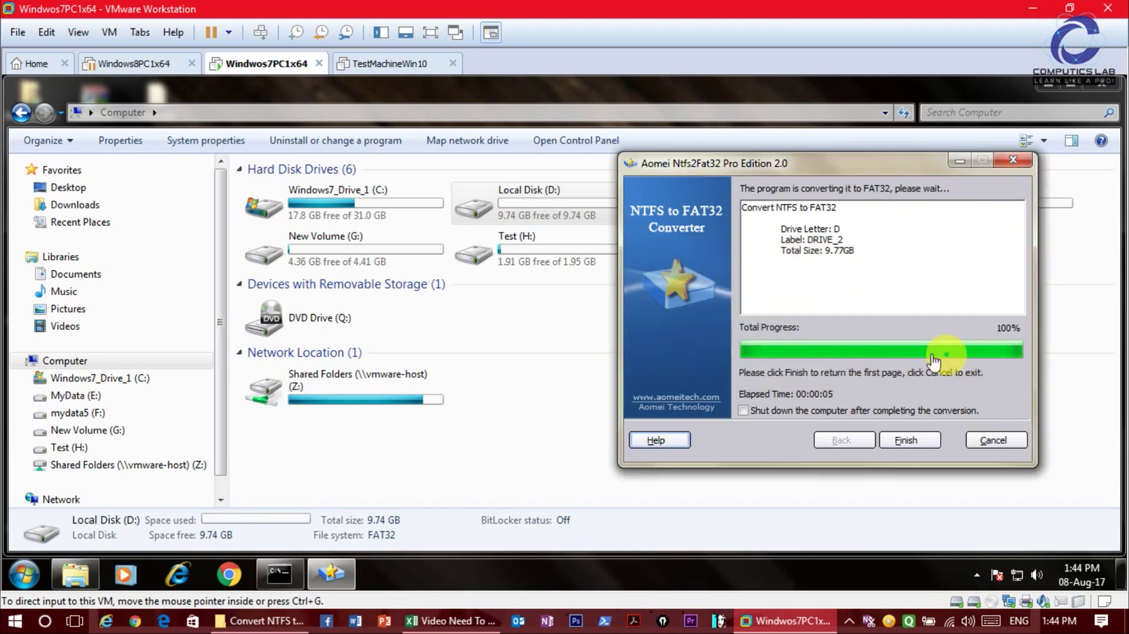
pyautogui.click(928, 444)
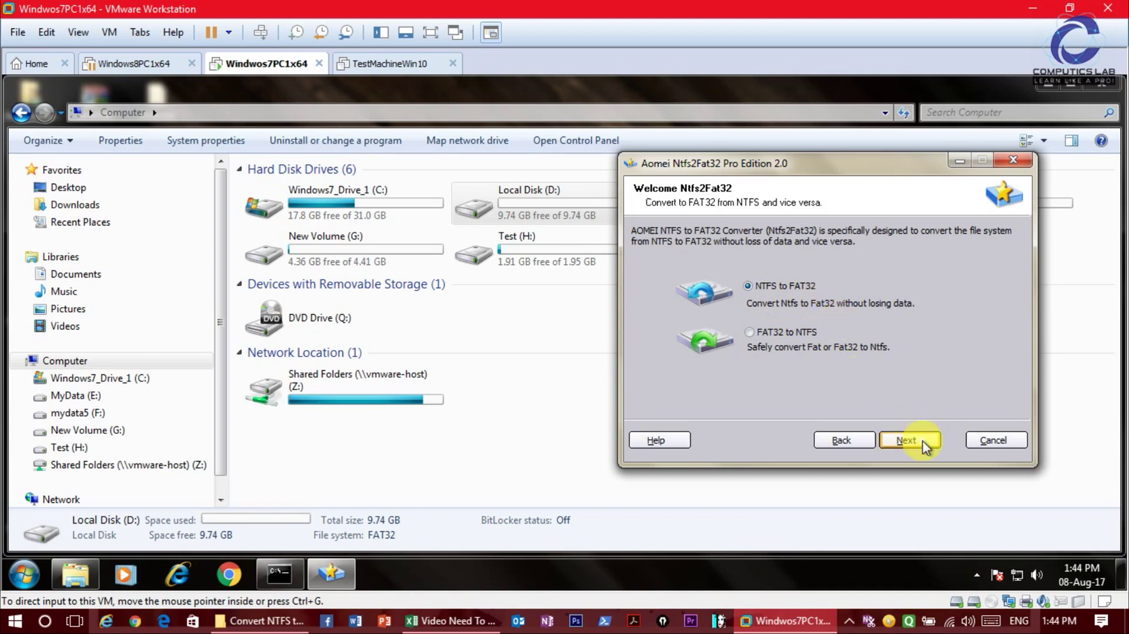
# Exit the NTFS to FAT32 Converter, confirm quitting the wizard, and close AOMEI Partition Assistant.
pyautogui.click(1010, 444)
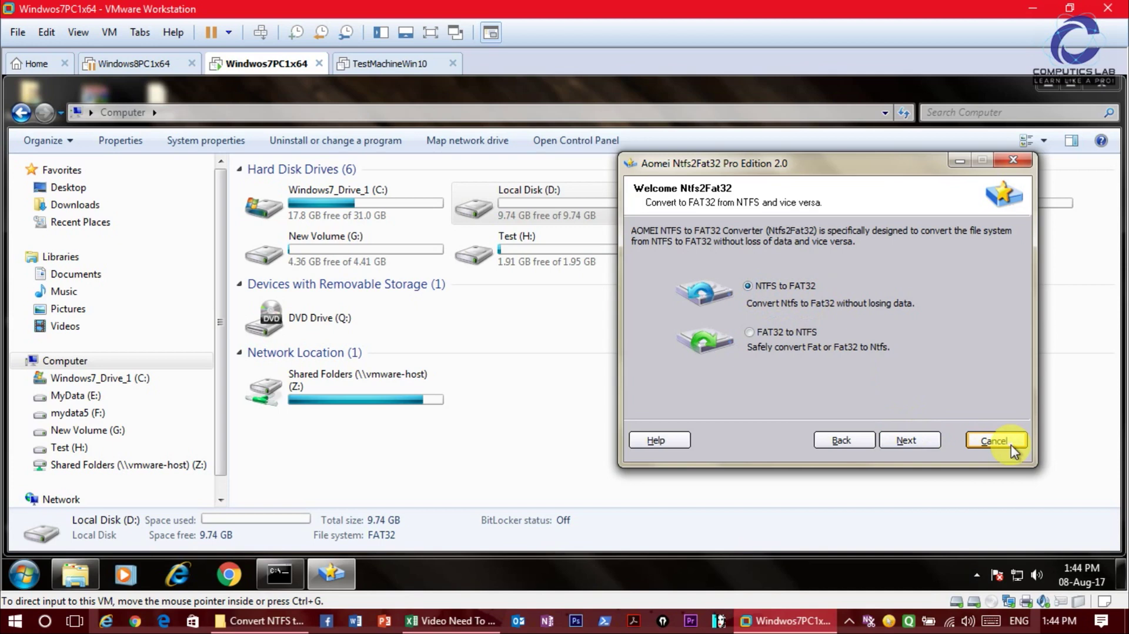
pyautogui.moveTo(857, 252)
pyautogui.mouseDown()
pyautogui.moveTo(854, 357)
pyautogui.moveTo(868, 259)
pyautogui.mouseUp()
pyautogui.click(889, 361)
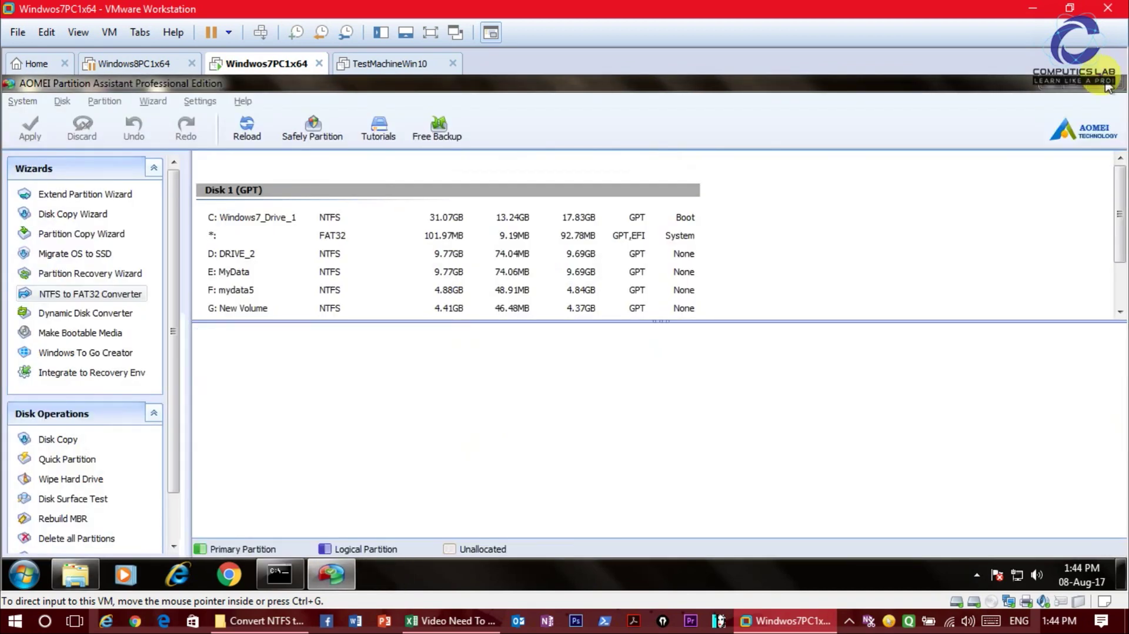
pyautogui.click(1107, 87)
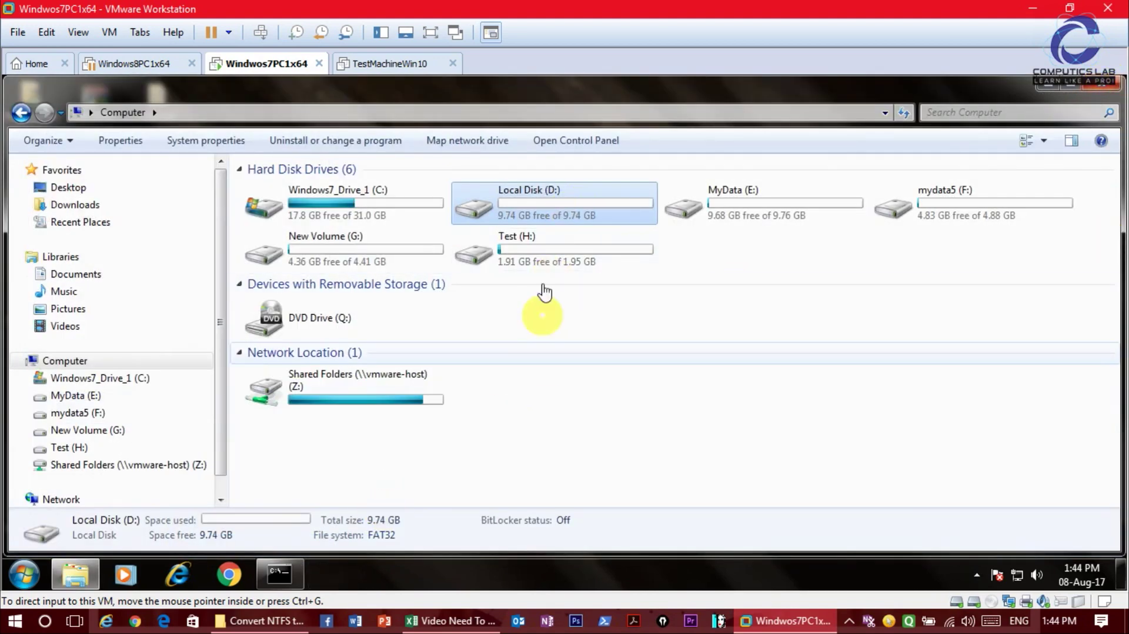
# Open the converted D: drive to check its files, return to the Computer view, and clear the drive selection.
pyautogui.doubleClick(574, 209)
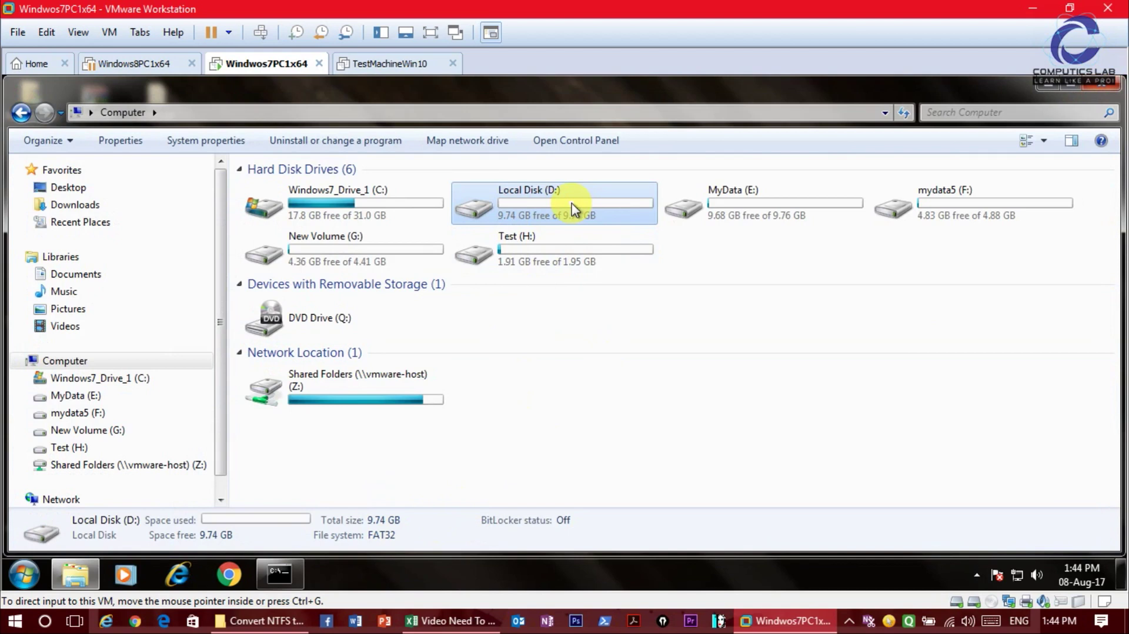
pyautogui.moveTo(955, 340); pyautogui.dragTo(135, 126)
pyautogui.click(122, 112)
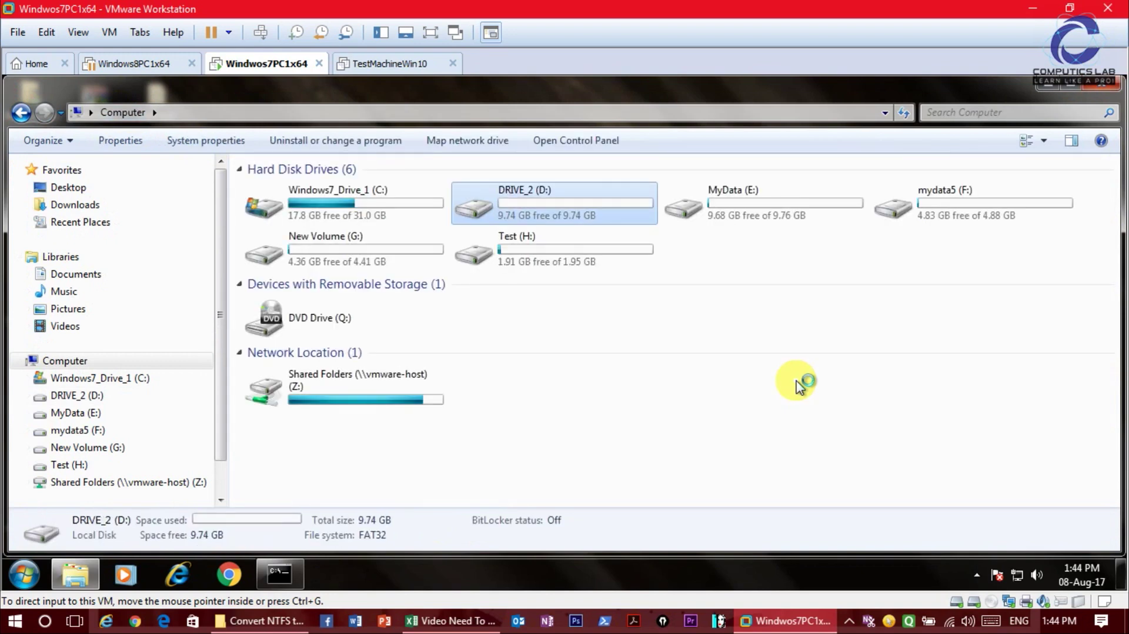
pyautogui.click(882, 440)
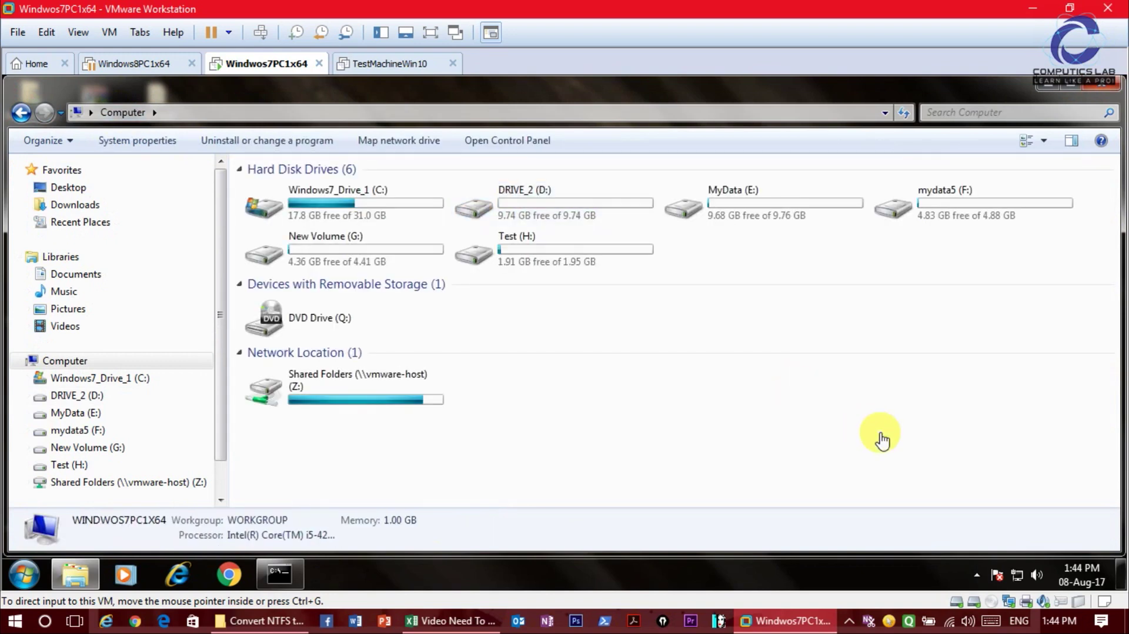